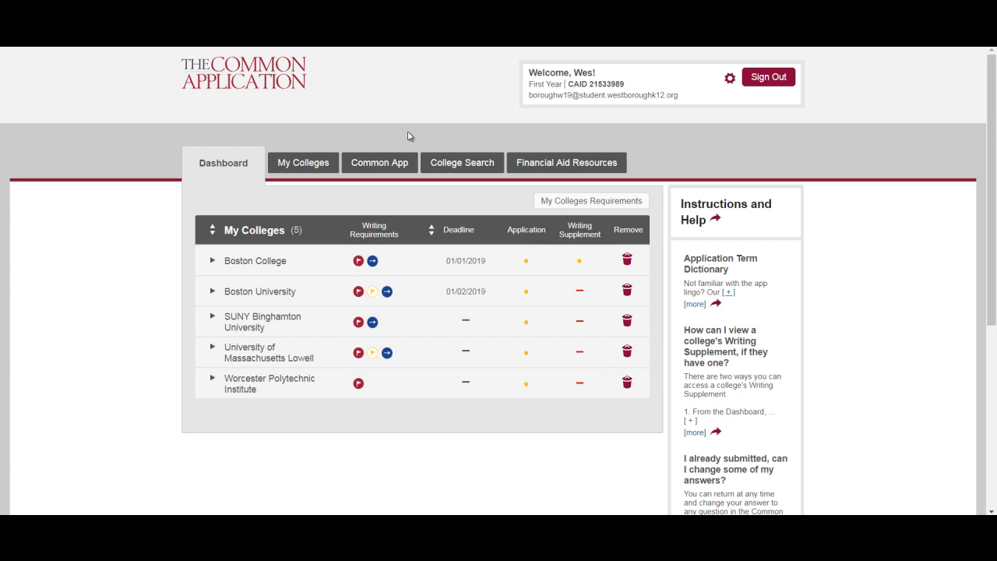
- Look up the list of colleges that require Courses & Grades from the Common App's Courses & Grades section
{"action": "left_click", "coordinate": [381, 164]}
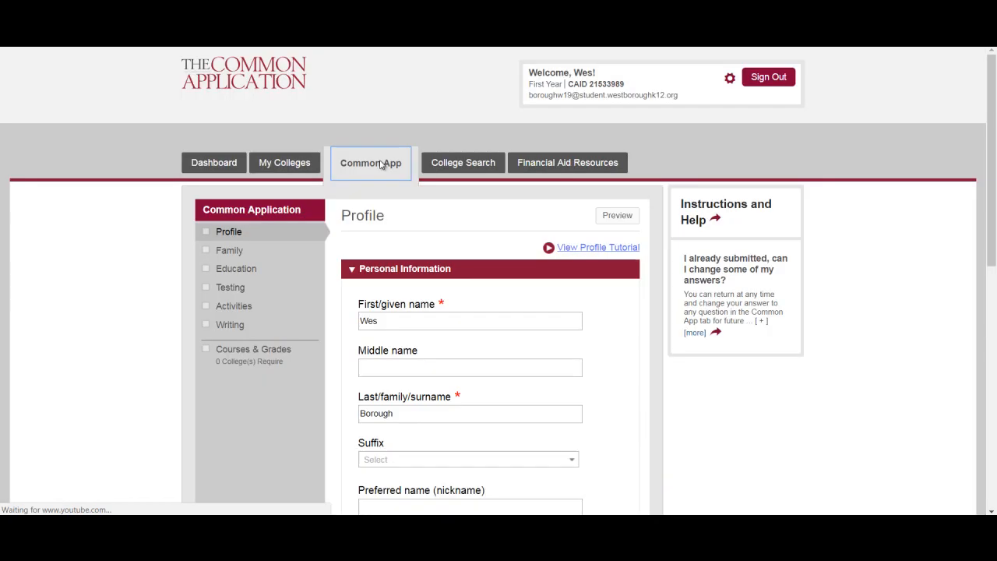
{"action": "left_click", "coordinate": [267, 366]}
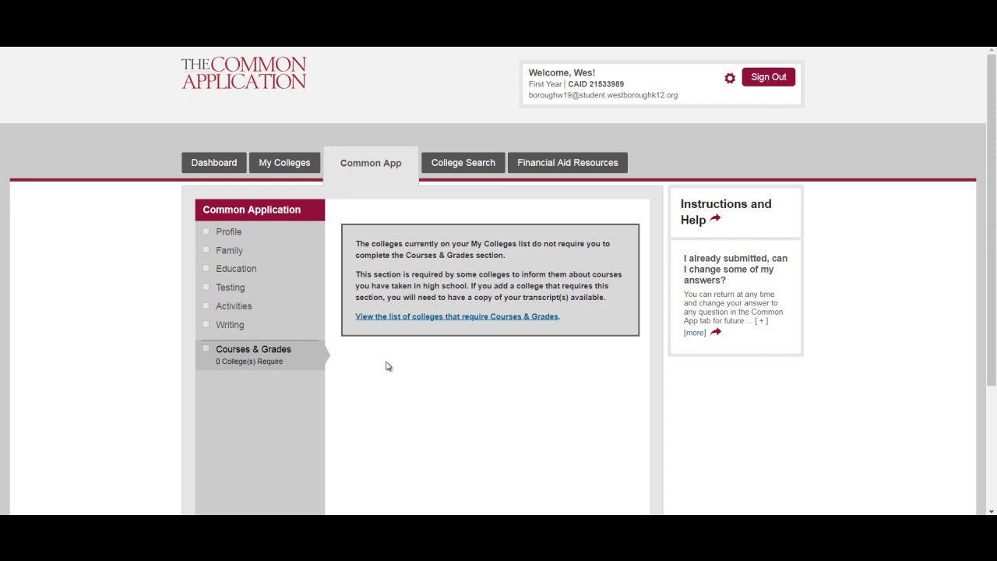
{"action": "left_click", "coordinate": [412, 318]}
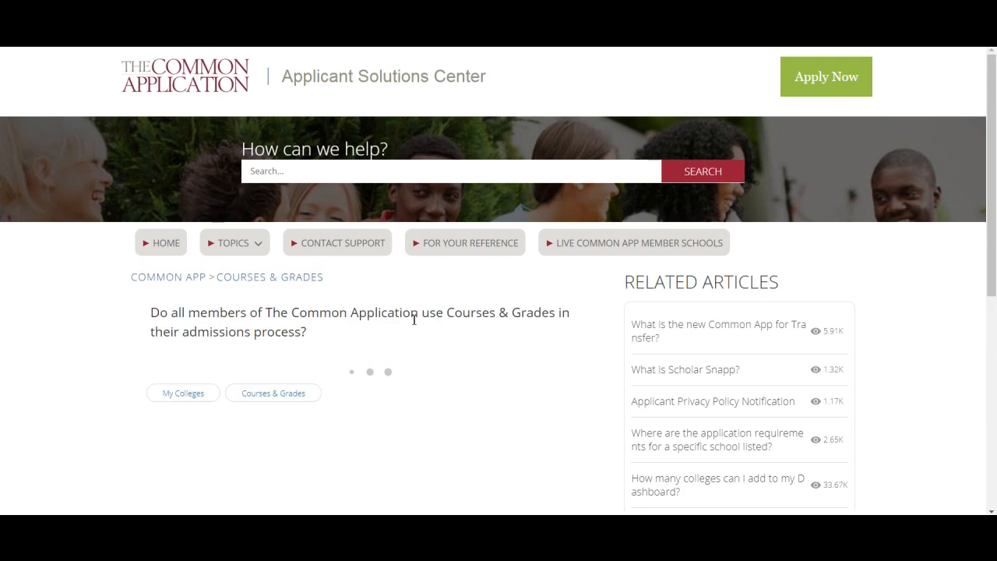
{"action": "scroll", "coordinate": [462, 319], "scroll_direction": "down", "scroll_amount": 2}
{"action": "scroll", "coordinate": [463, 319], "scroll_direction": "down", "scroll_amount": 4}
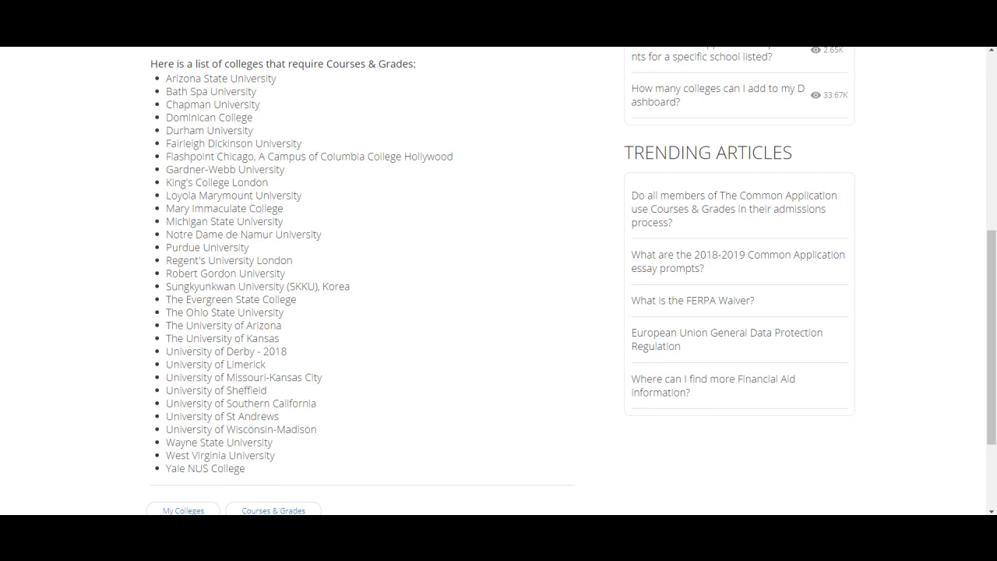
{"action": "key", "text": "ctrl+w"}
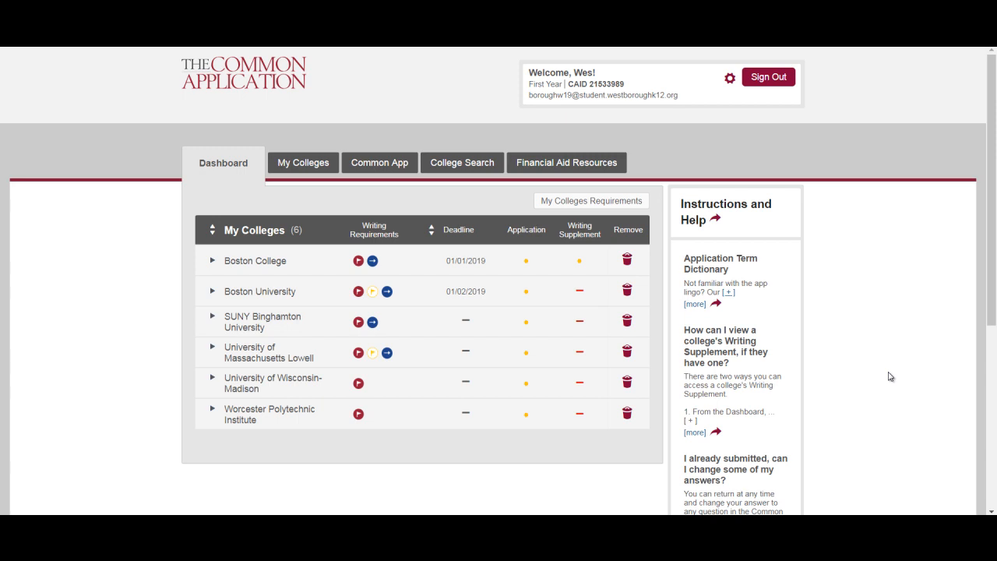
- In the Common App's Courses & Grades section, answer Yes to both the transcript copy and the completed-course grades questions
{"action": "left_click", "coordinate": [382, 162]}
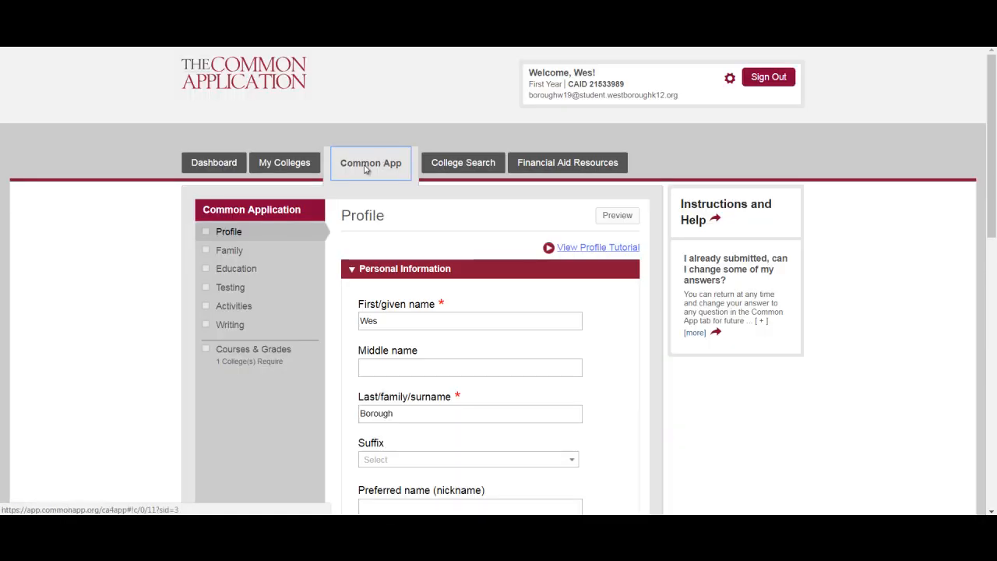
{"action": "left_click", "coordinate": [256, 360]}
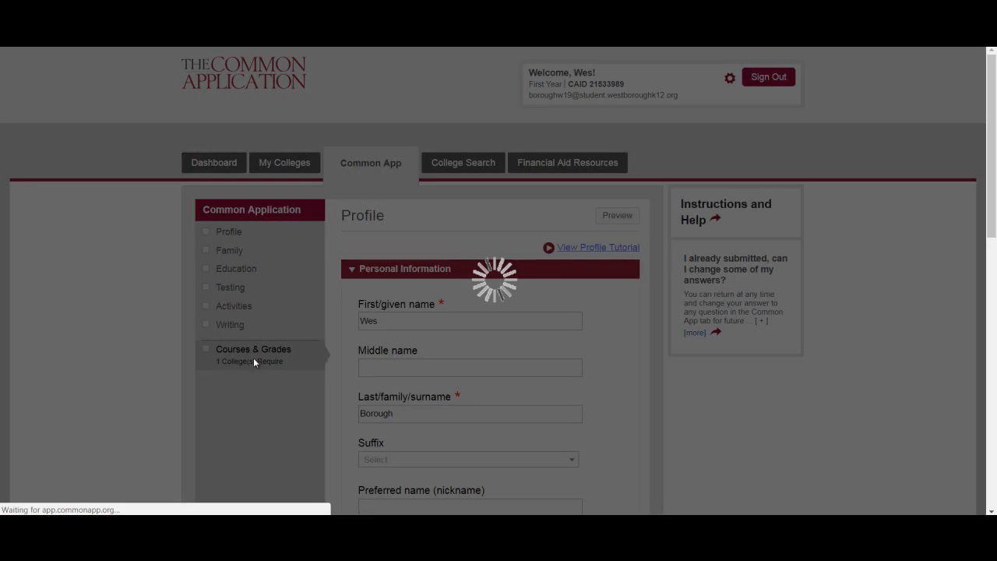
{"action": "scroll", "coordinate": [417, 328], "scroll_direction": "down", "scroll_amount": 1}
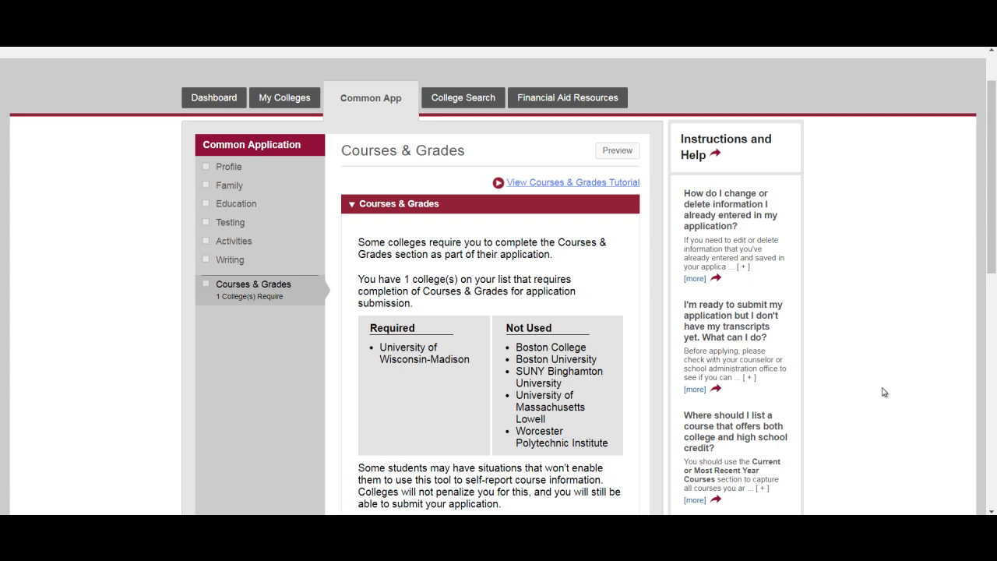
{"action": "scroll", "coordinate": [884, 392], "scroll_direction": "down", "scroll_amount": 6}
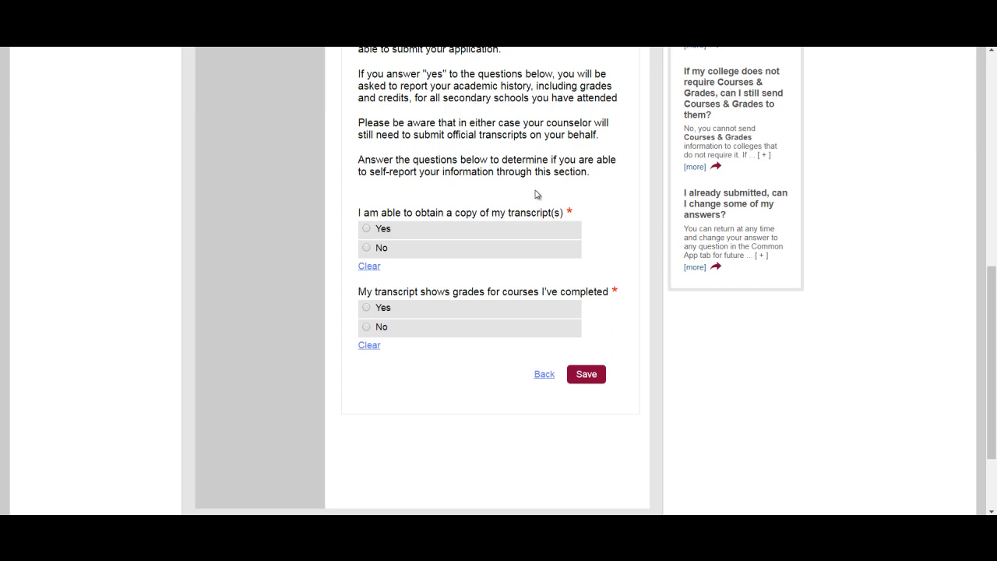
{"action": "left_click", "coordinate": [367, 229]}
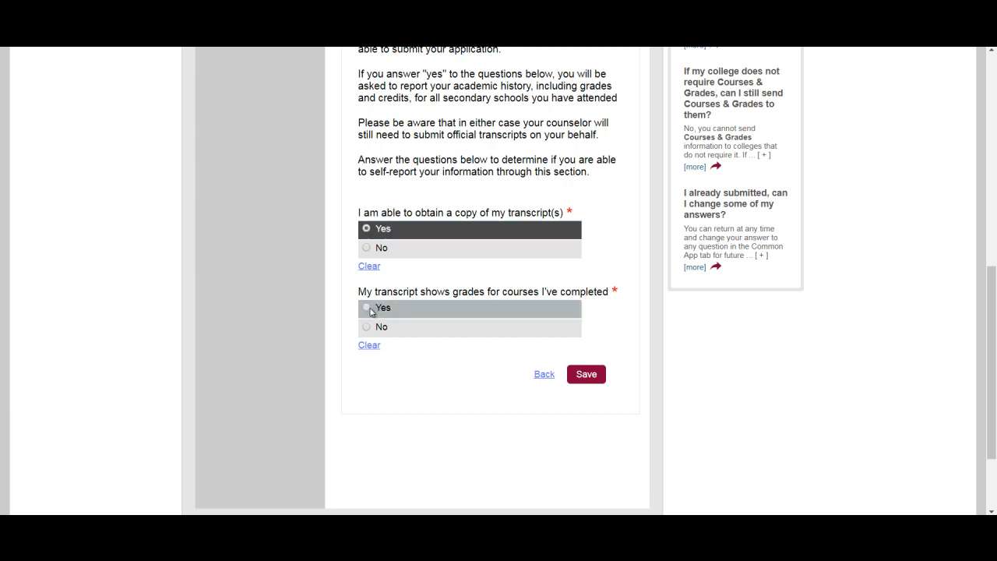
{"action": "left_click", "coordinate": [368, 309]}
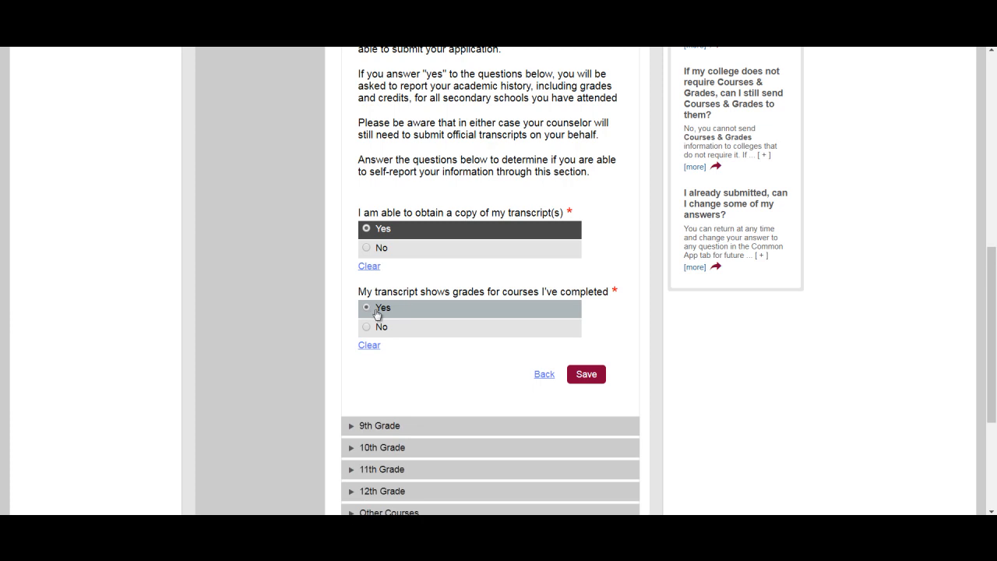
- Start adding 9th grade courses and grades with the assistant and continue past its introduction
{"action": "scroll", "coordinate": [372, 348], "scroll_direction": "down", "scroll_amount": 2}
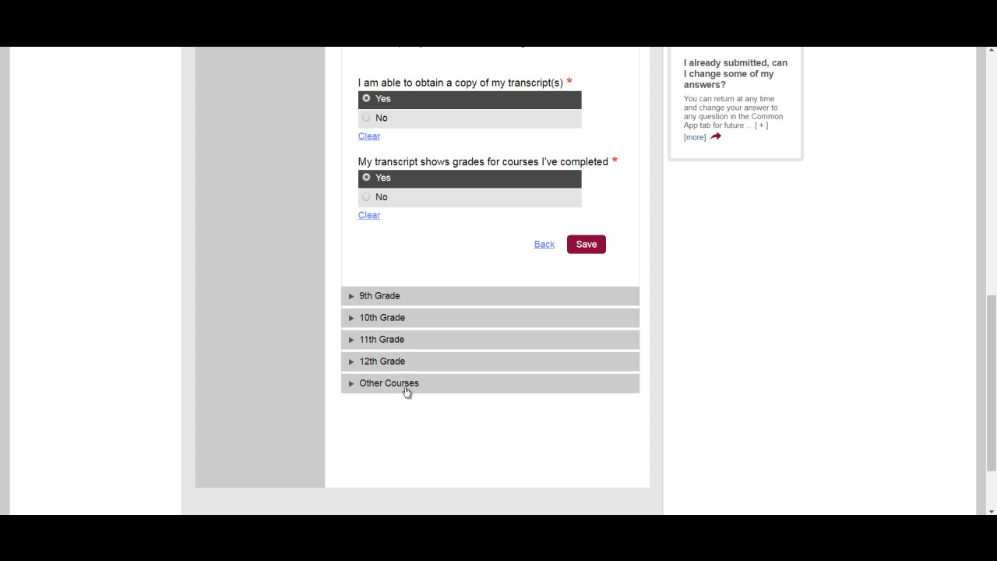
{"action": "left_click", "coordinate": [381, 297]}
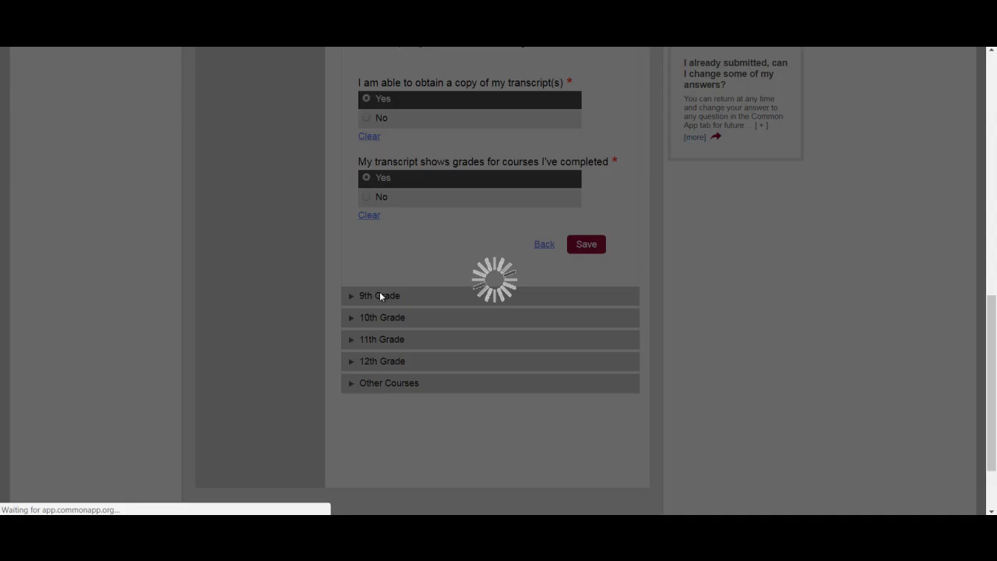
{"action": "scroll", "coordinate": [382, 298], "scroll_direction": "up", "scroll_amount": 1}
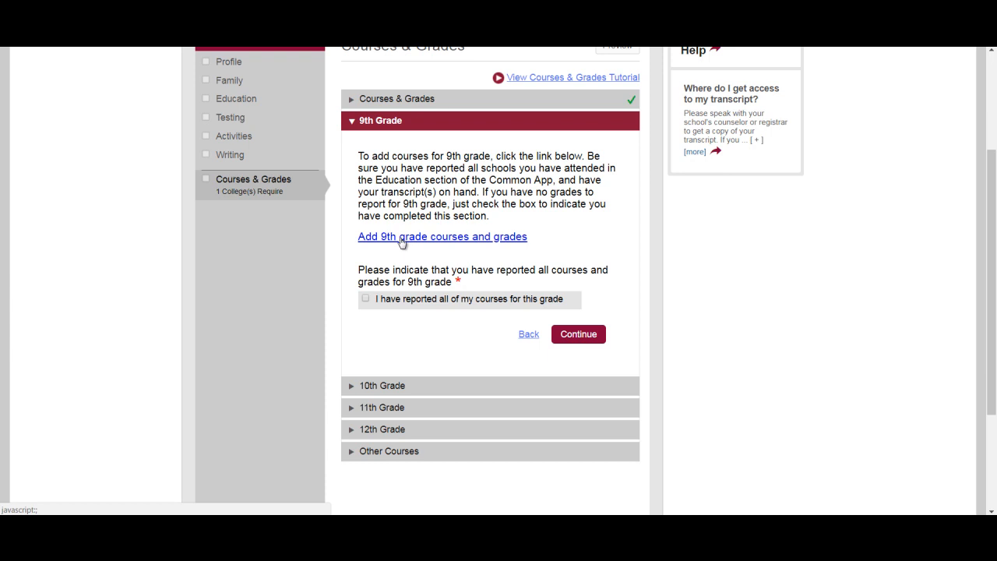
{"action": "left_click", "coordinate": [487, 239]}
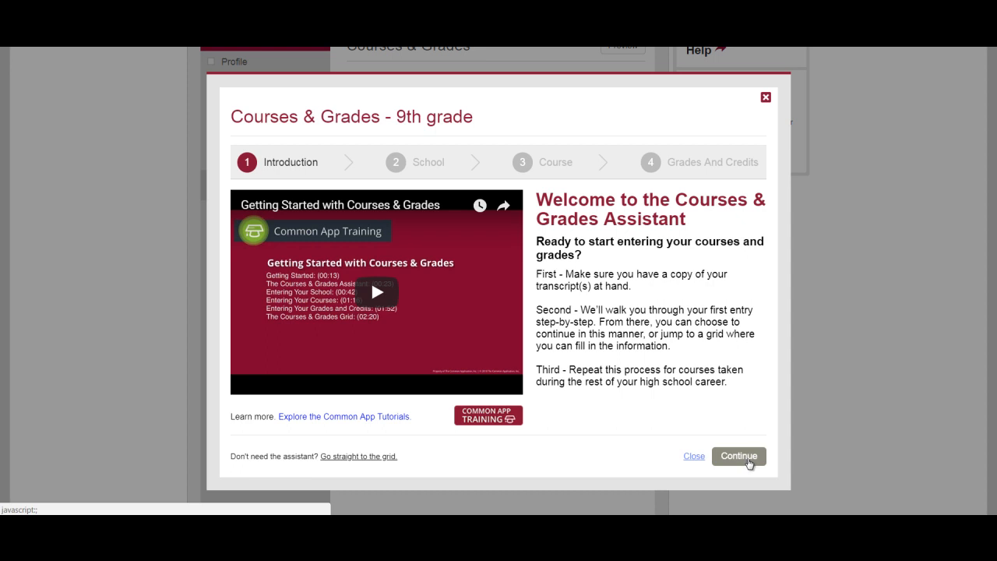
{"action": "left_click", "coordinate": [738, 457]}
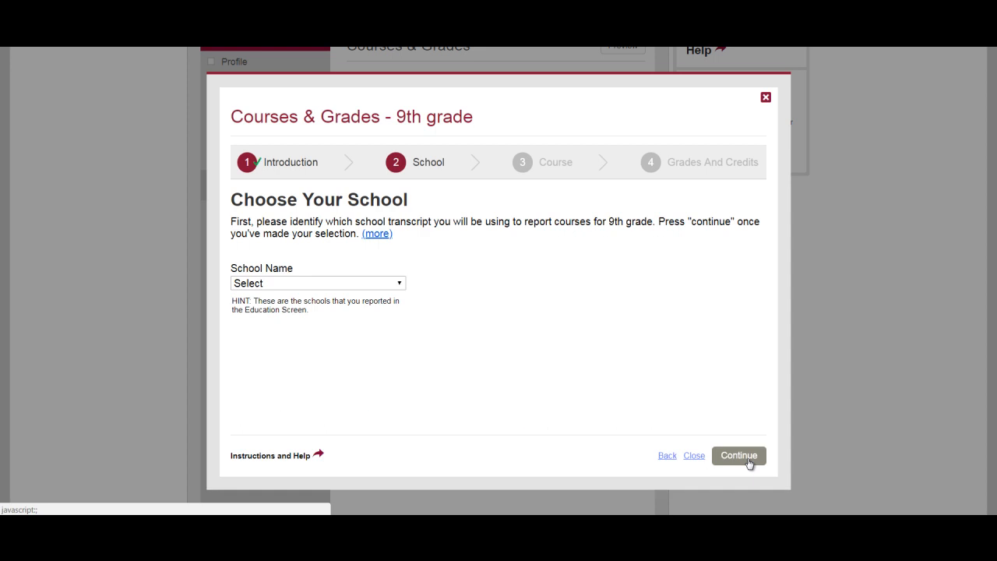
- Choose Westborough High School as the 9th grade school and 2015-16 as the school year
{"action": "left_click", "coordinate": [400, 287]}
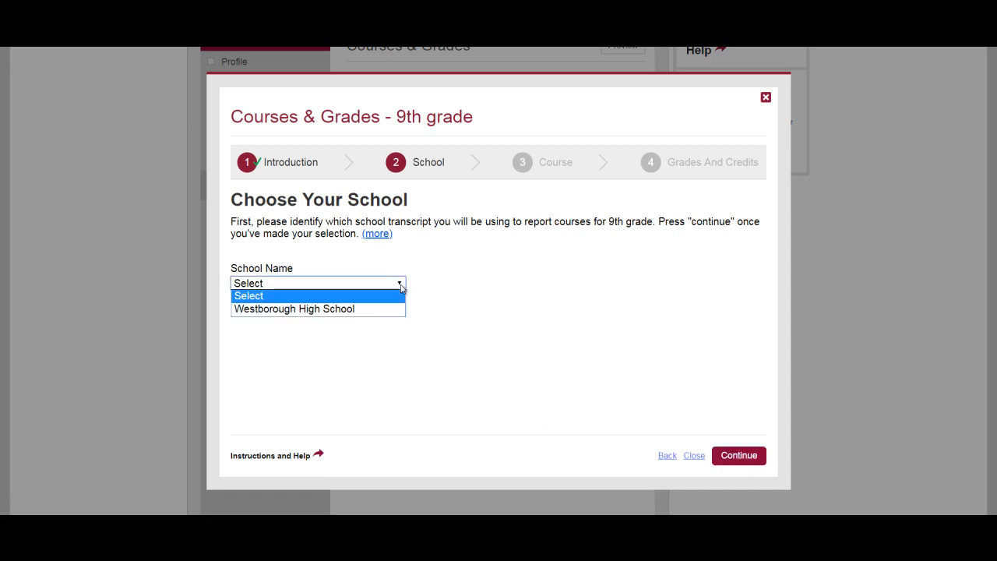
{"action": "left_click", "coordinate": [363, 309]}
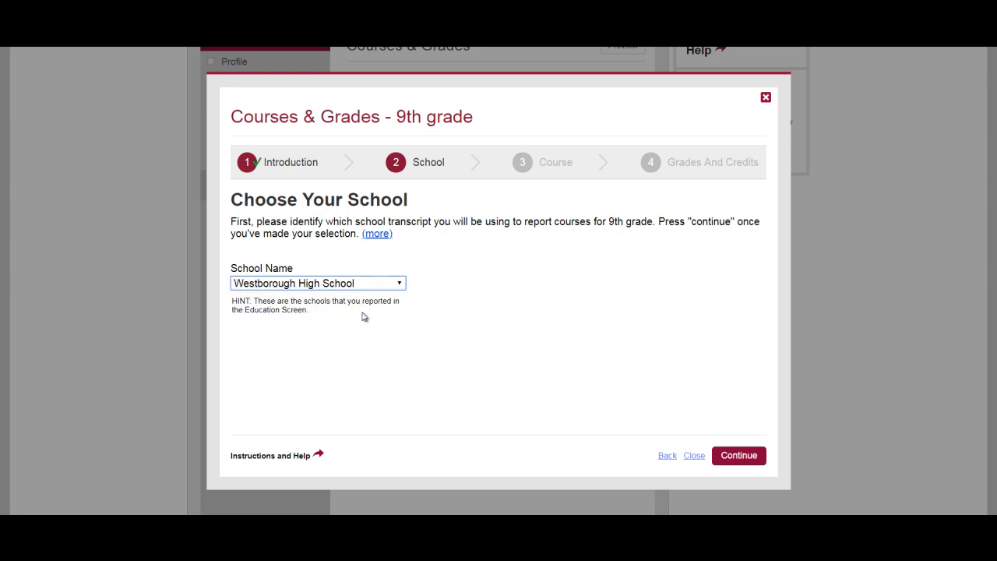
{"action": "left_click", "coordinate": [739, 461]}
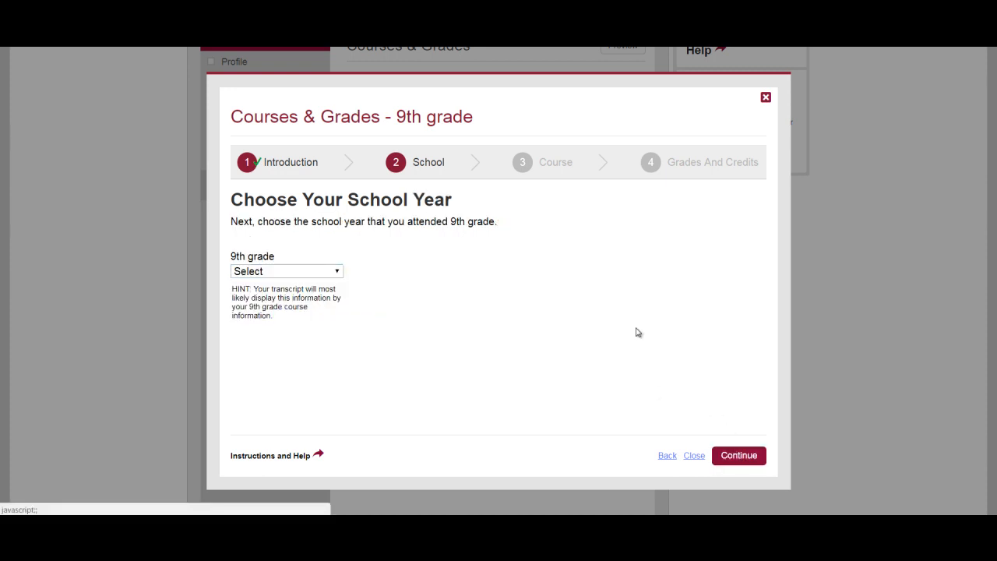
{"action": "left_click", "coordinate": [338, 272]}
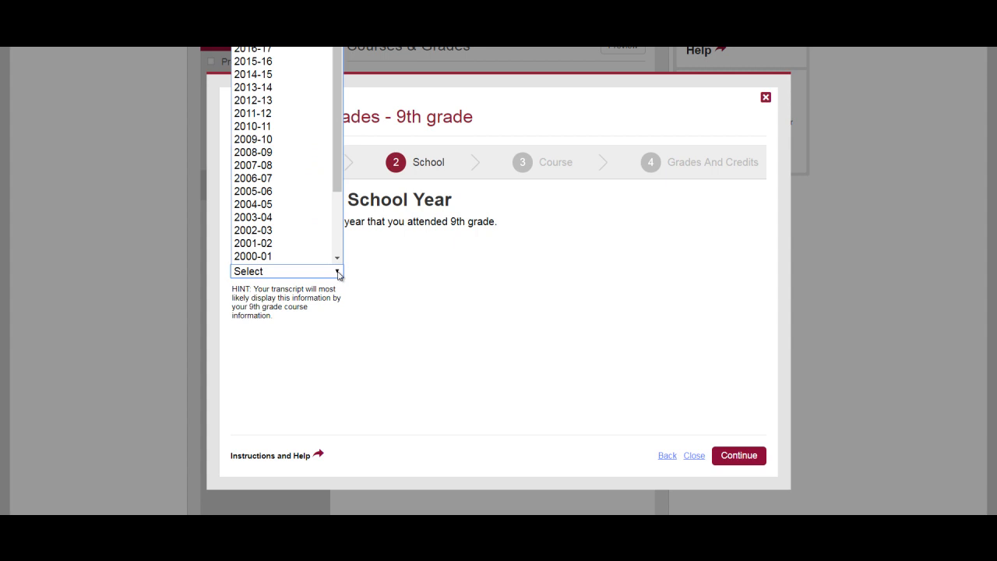
{"action": "mouse_move", "coordinate": [337, 177]}
{"action": "left_mouse_down"}
{"action": "mouse_move", "coordinate": [337, 187]}
{"action": "mouse_move", "coordinate": [338, 160]}
{"action": "left_mouse_up"}
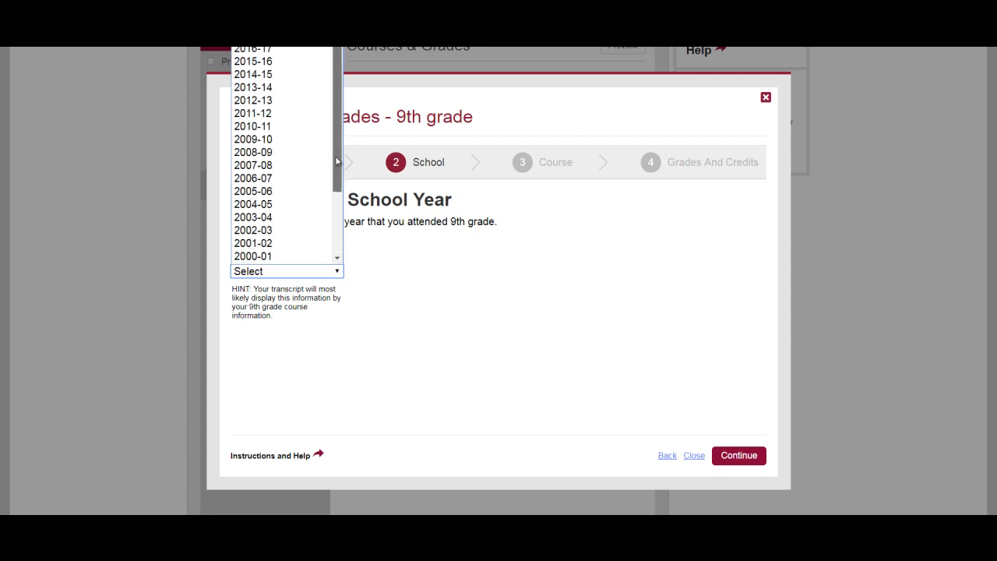
{"action": "left_click", "coordinate": [276, 62]}
{"action": "left_click", "coordinate": [731, 458]}
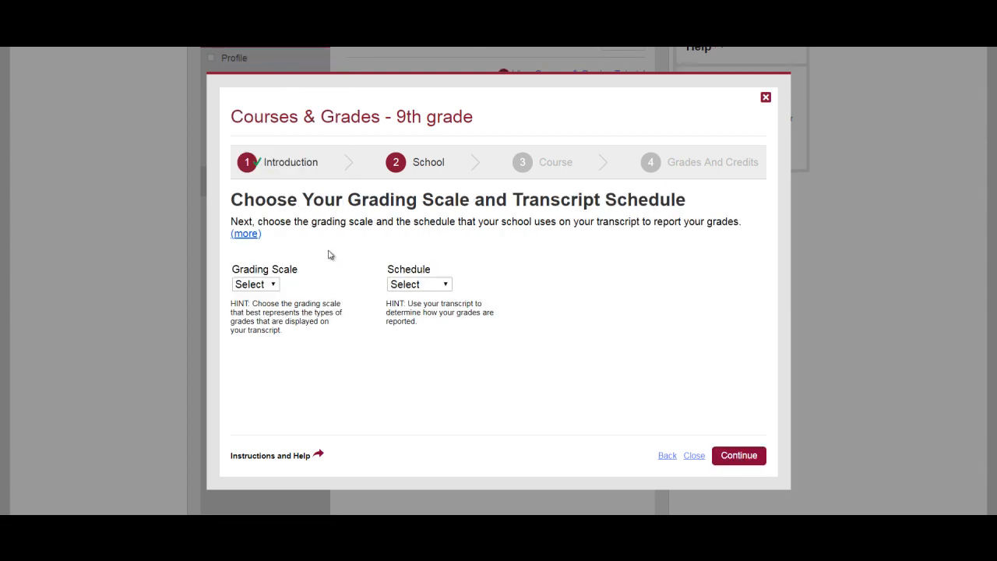
- Set the 9th grade transcript's grading scale to A-F and its schedule to Yearly, and continue to the course details
{"action": "left_click", "coordinate": [274, 285]}
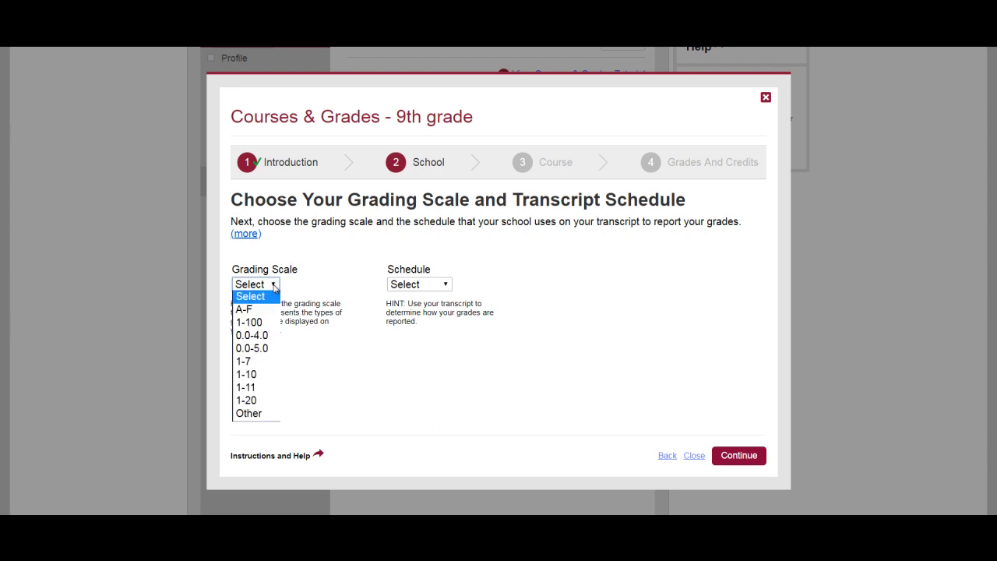
{"action": "left_click", "coordinate": [265, 310]}
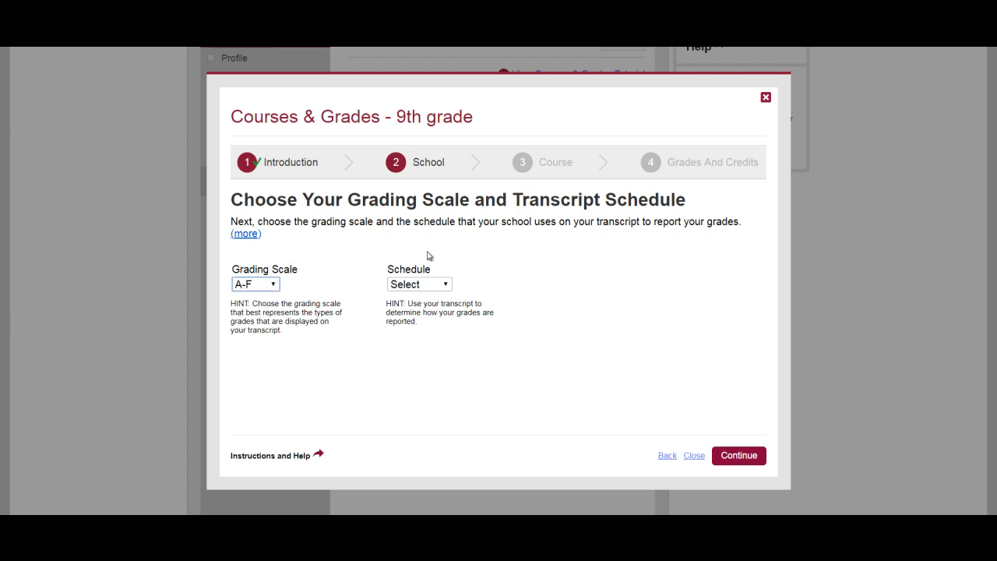
{"action": "left_click", "coordinate": [446, 285]}
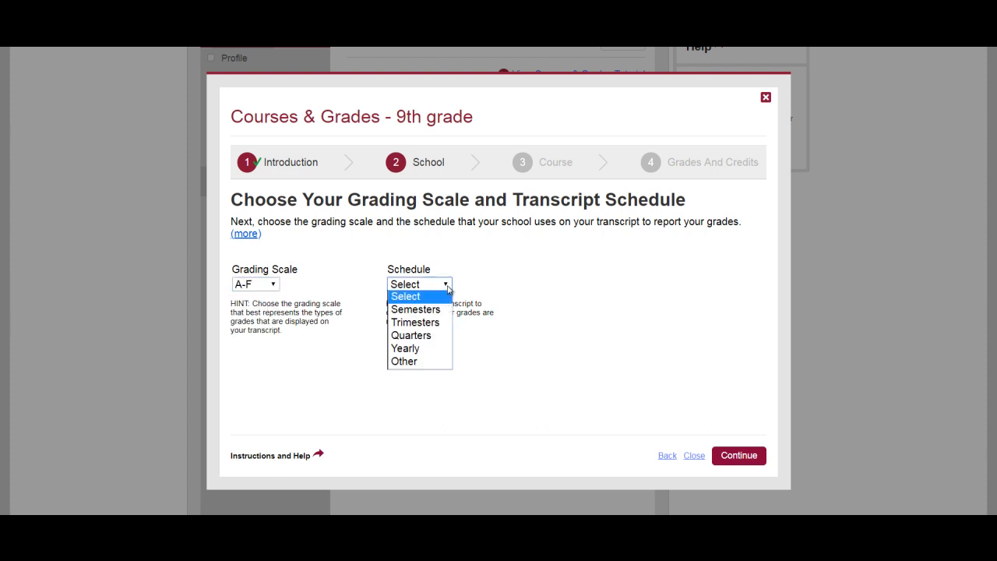
{"action": "left_click", "coordinate": [437, 351]}
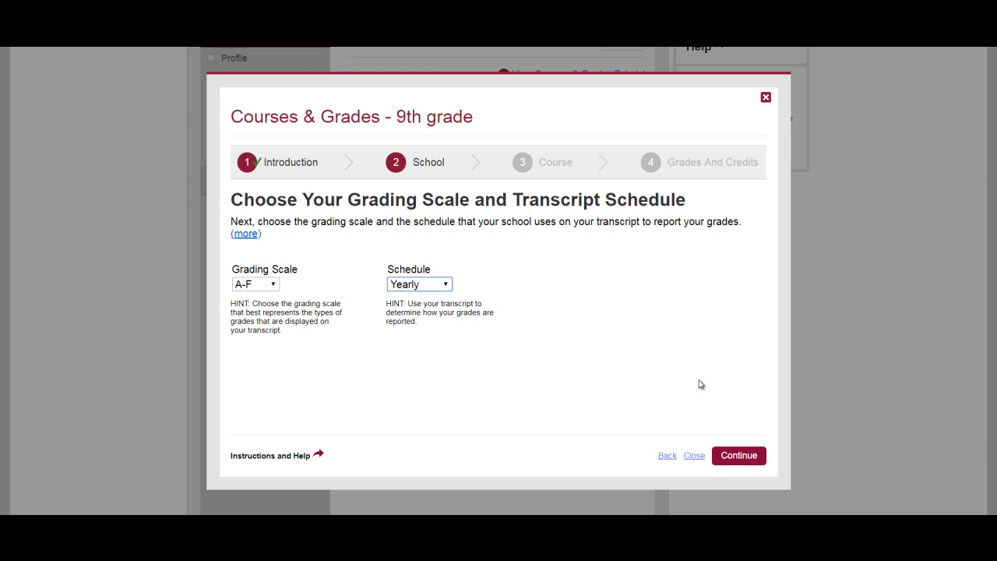
{"action": "left_click", "coordinate": [737, 455]}
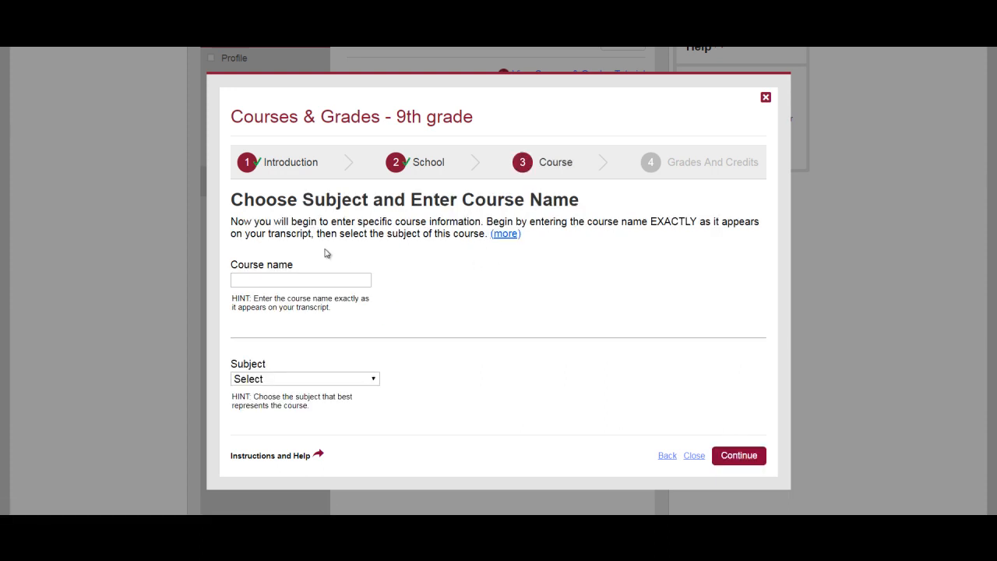
- Enter the course name "Algebra 1 L3" with the subject Algebra and continue to the course level
{"action": "left_click", "coordinate": [278, 284]}
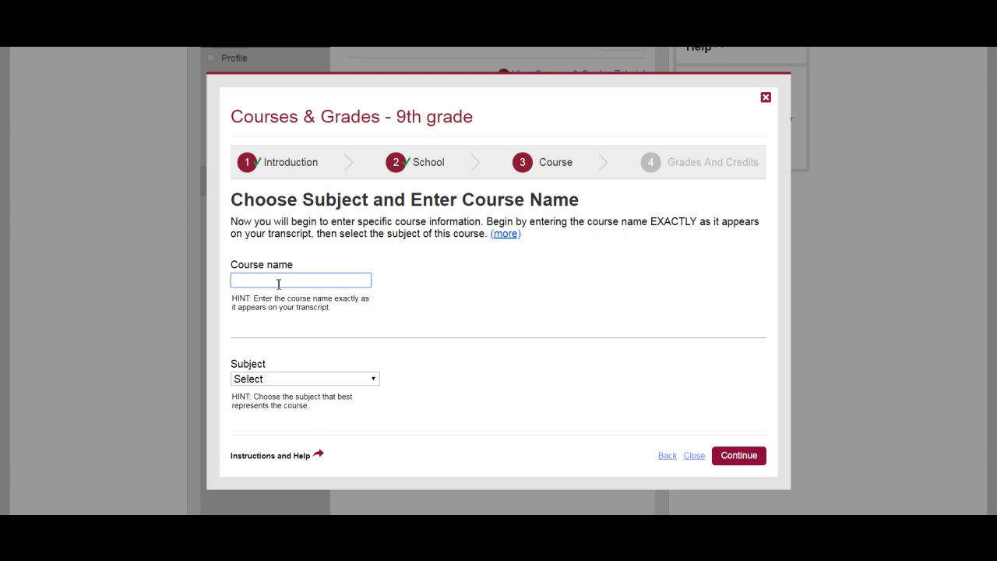
{"action": "type", "text": "Algebra 1 L3"}
{"action": "left_click", "coordinate": [421, 307]}
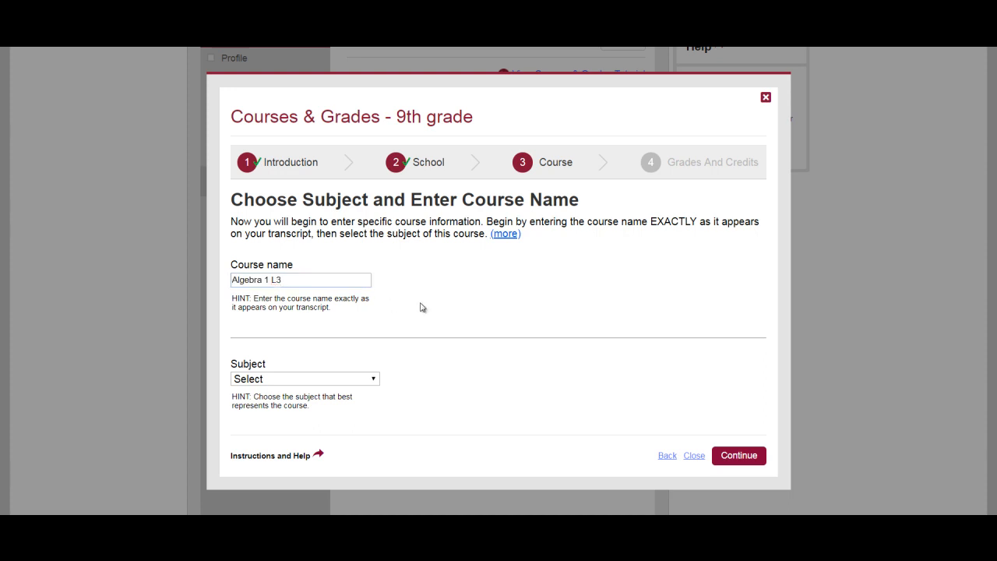
{"action": "left_click", "coordinate": [374, 380]}
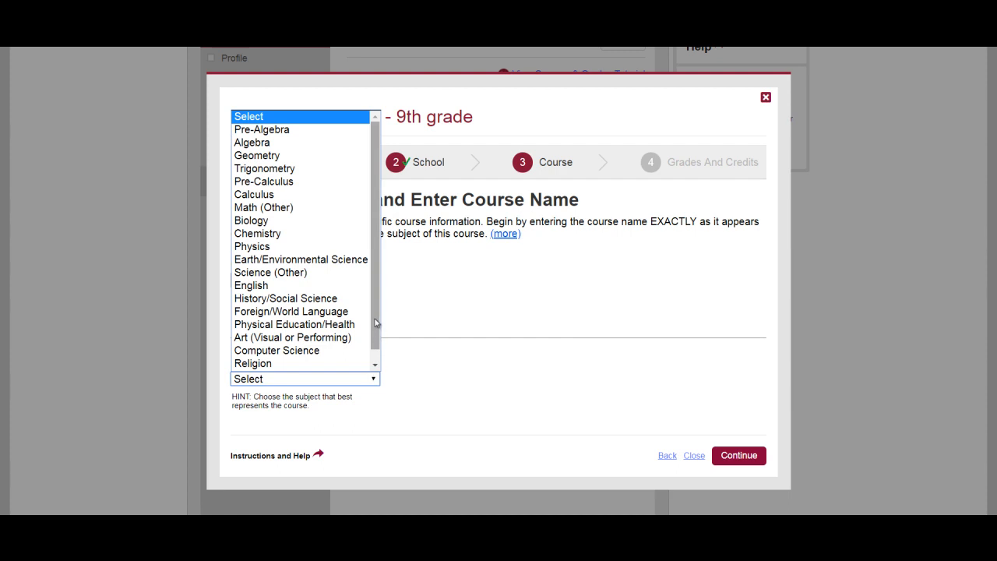
{"action": "left_click", "coordinate": [319, 146]}
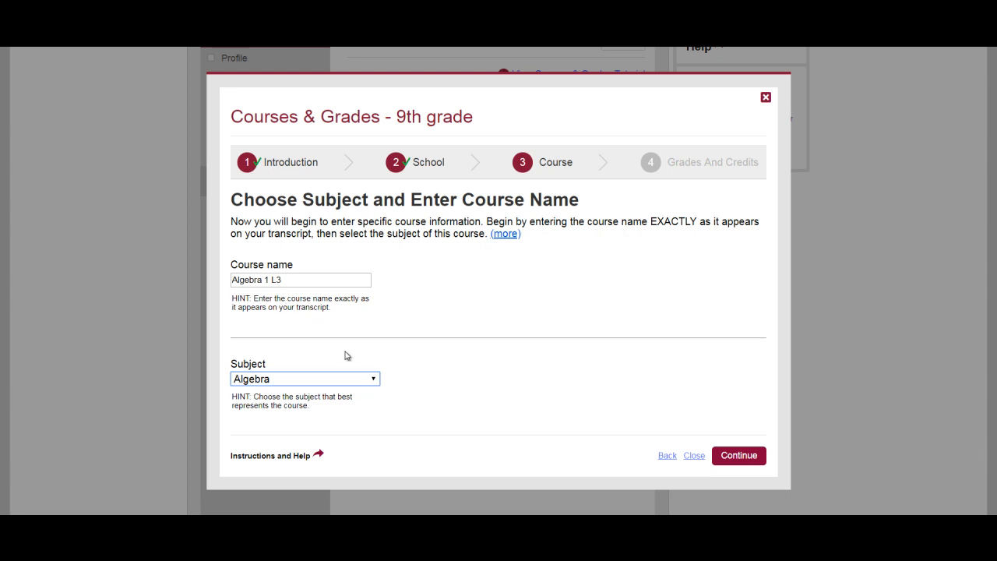
{"action": "left_click", "coordinate": [374, 381]}
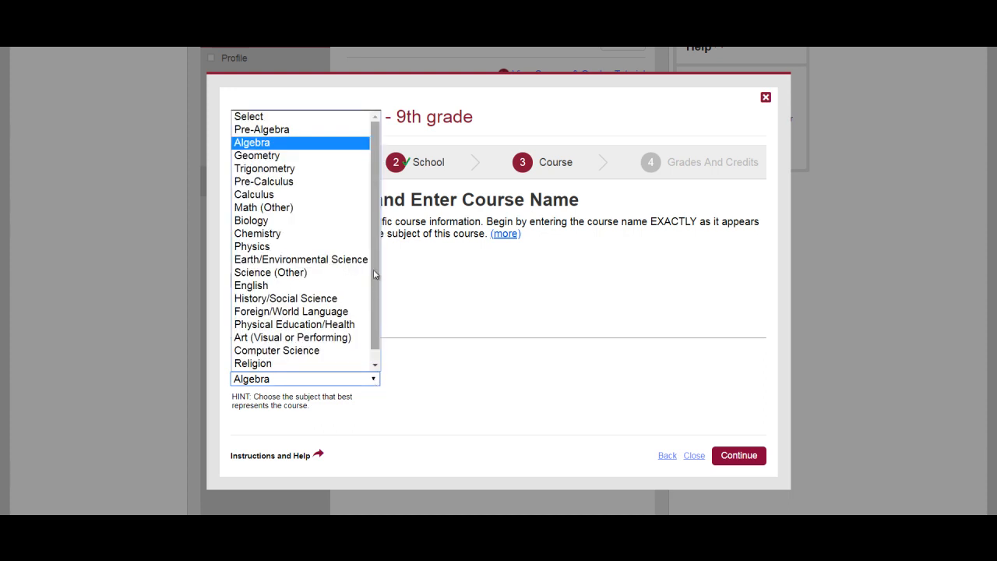
{"action": "scroll", "coordinate": [376, 289], "scroll_direction": "down", "scroll_amount": 1}
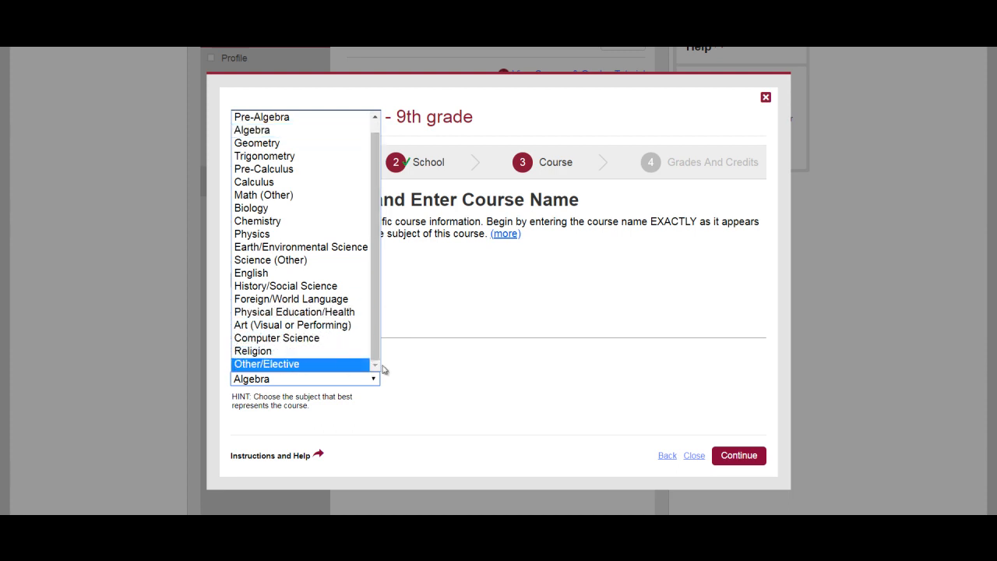
{"action": "left_click", "coordinate": [438, 377]}
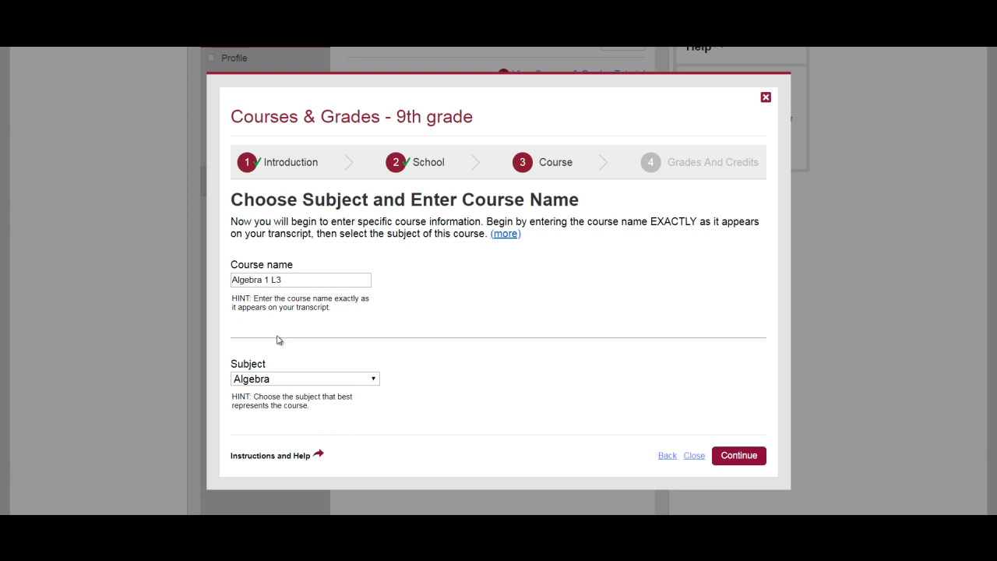
{"action": "left_click", "coordinate": [734, 457]}
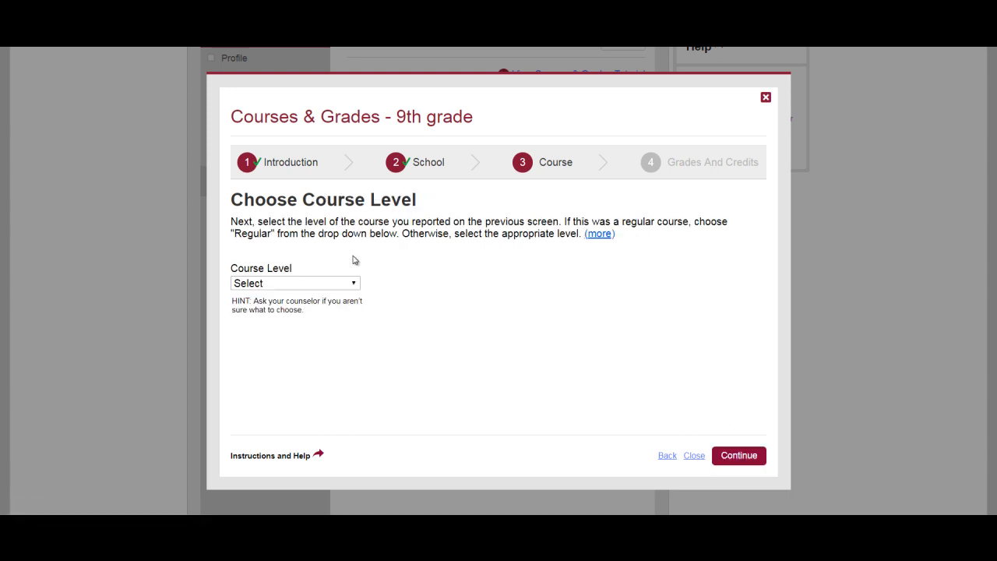
- Set the course level of Algebra 1 L3 to College Prep and continue to the course grades
{"action": "left_click", "coordinate": [354, 284]}
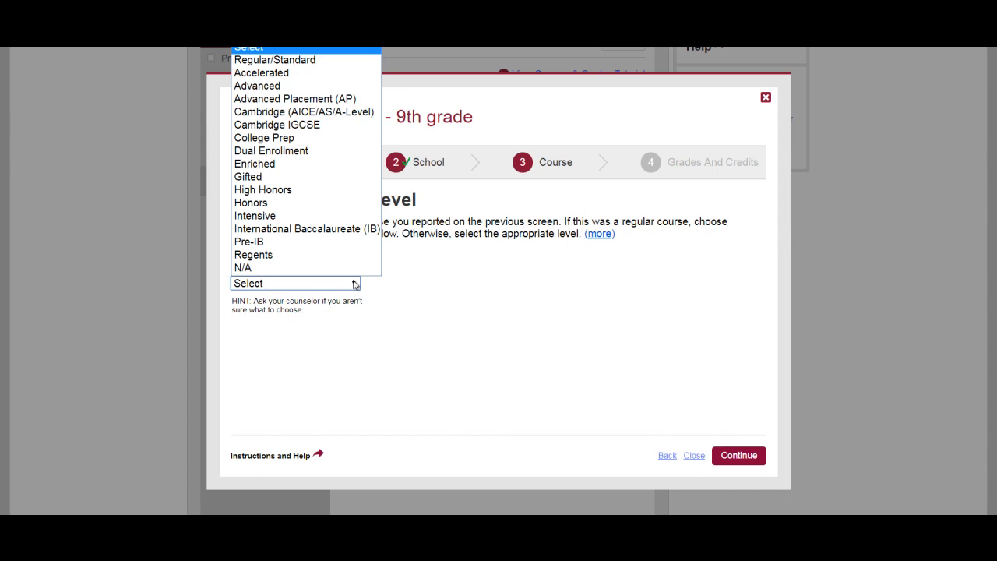
{"action": "left_click", "coordinate": [310, 140]}
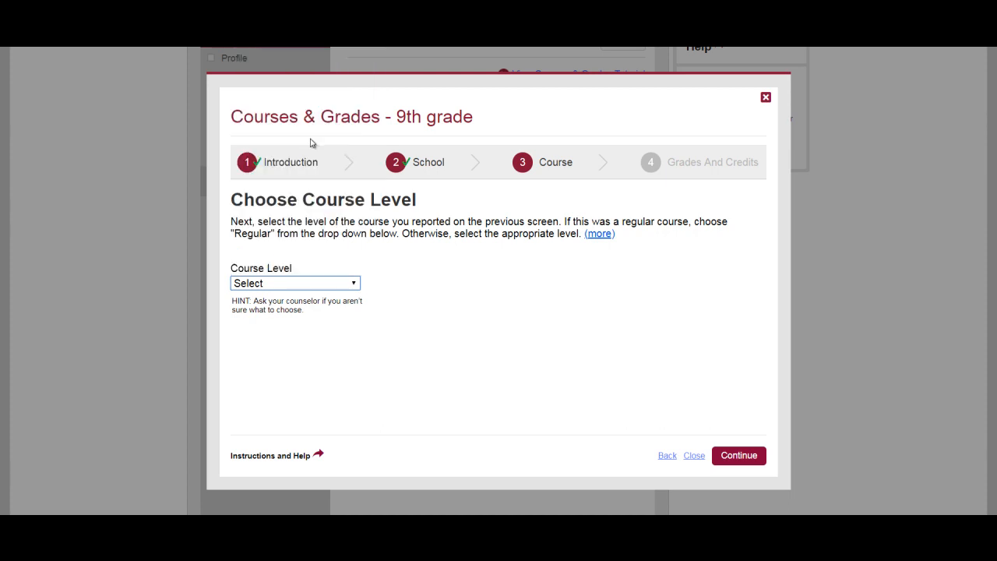
{"action": "left_click", "coordinate": [354, 284]}
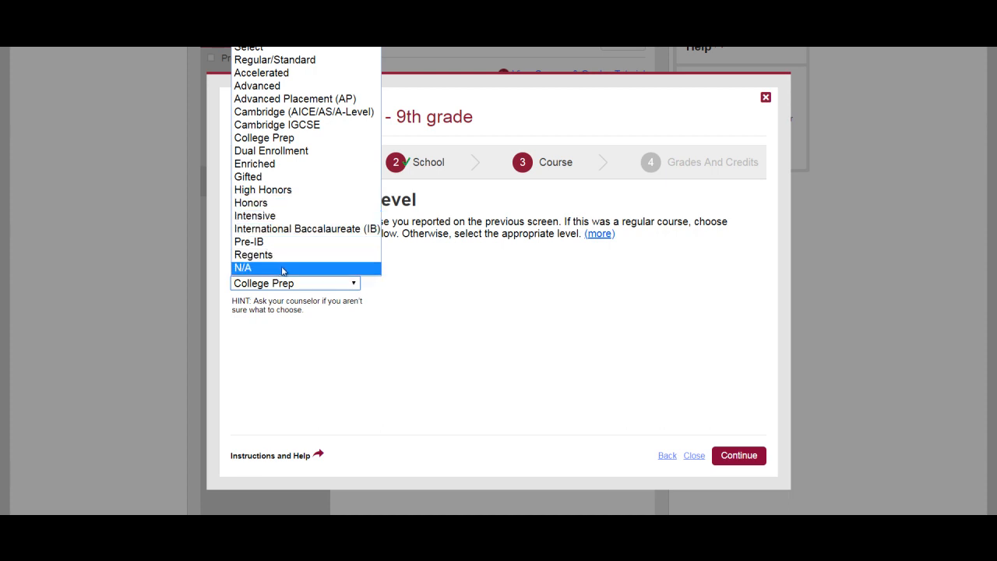
{"action": "left_click", "coordinate": [398, 310]}
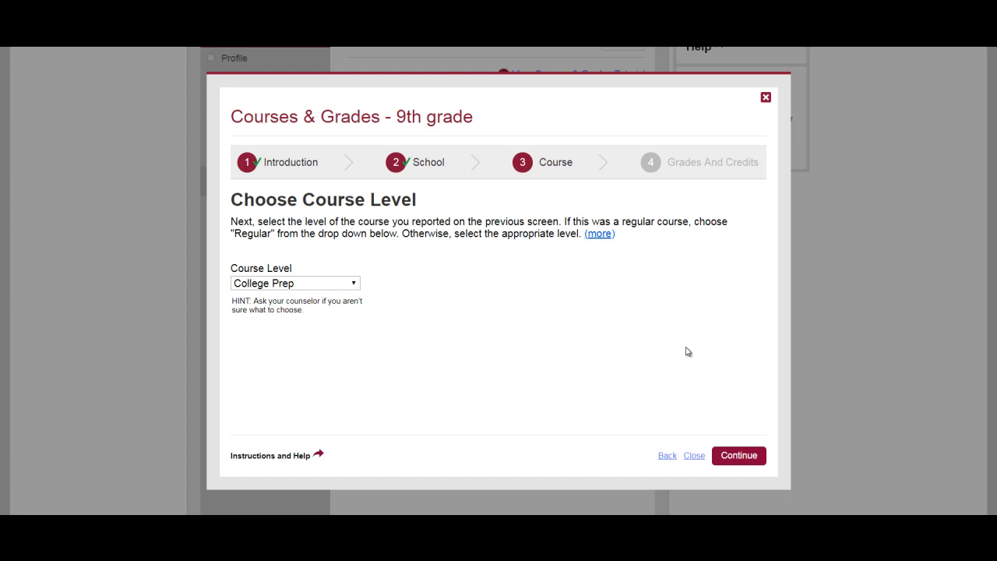
{"action": "left_click", "coordinate": [744, 458]}
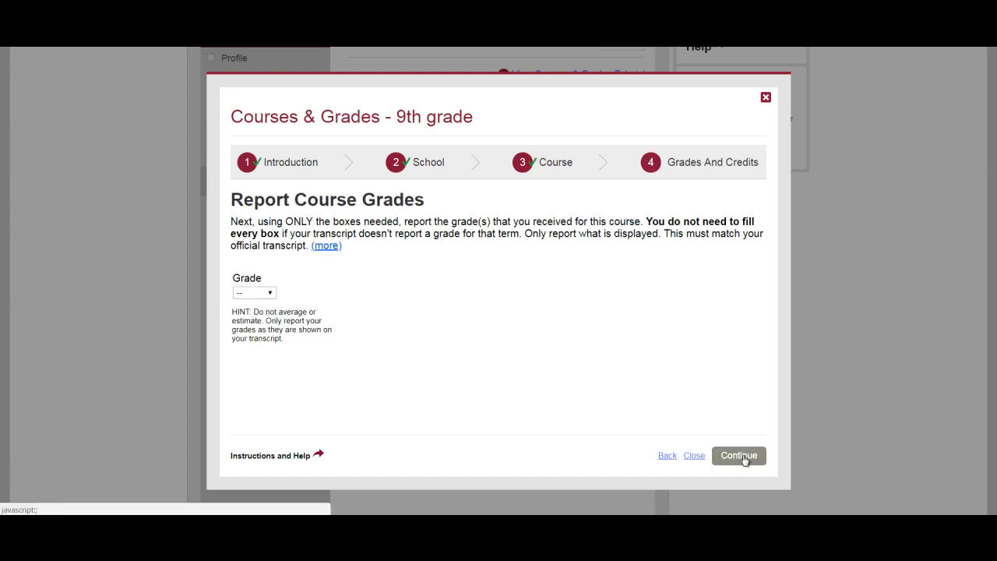
- Report a grade of B+ and a credit of 1.0 for Algebra 1 L3, and continue to the course grid
{"action": "left_click", "coordinate": [272, 294]}
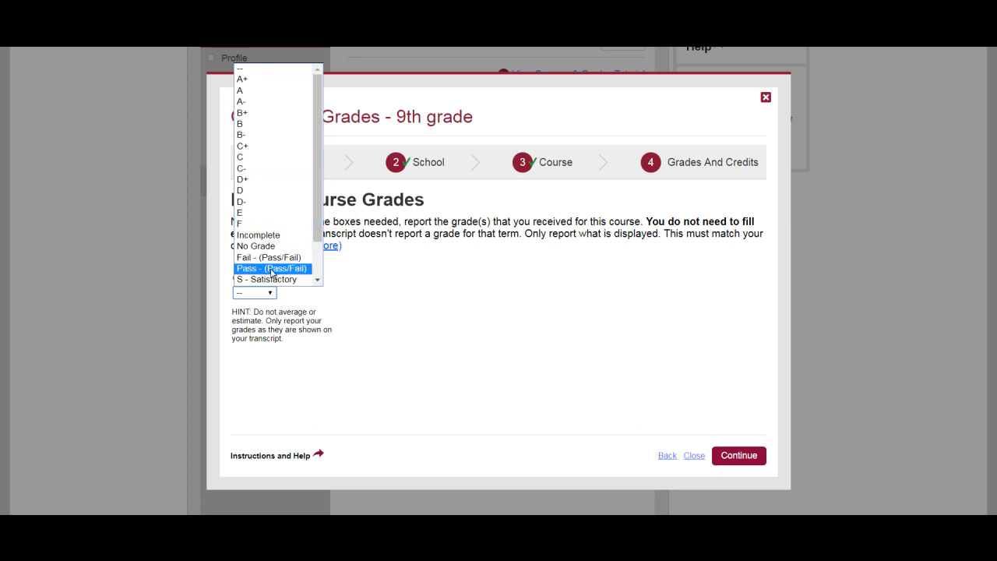
{"action": "left_click", "coordinate": [250, 113]}
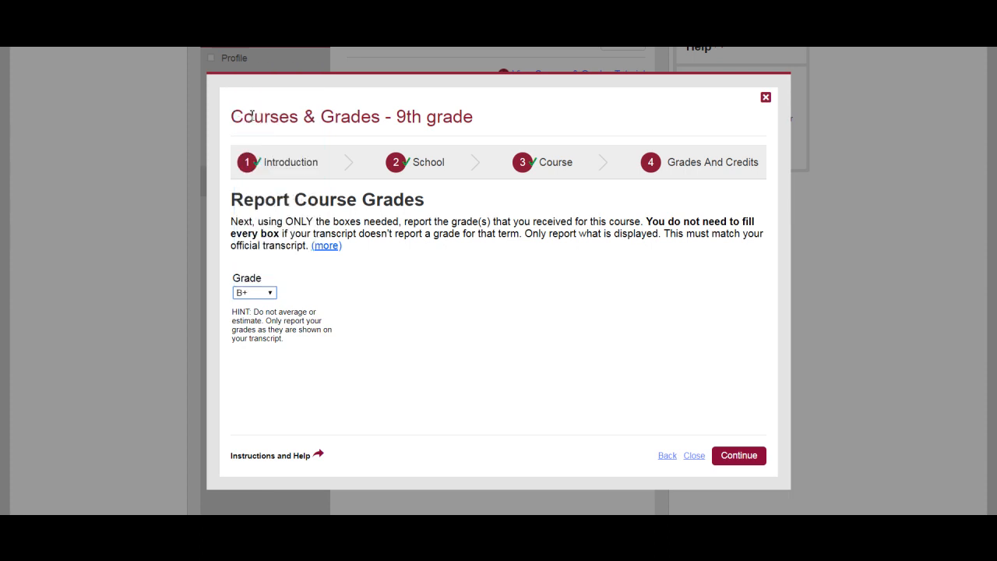
{"action": "left_click", "coordinate": [743, 461]}
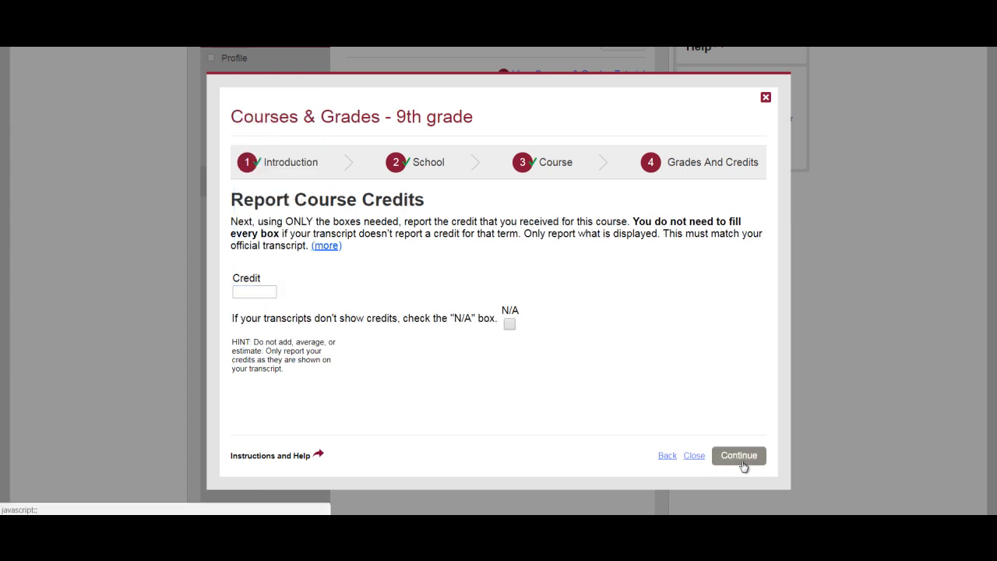
{"action": "left_click", "coordinate": [271, 293]}
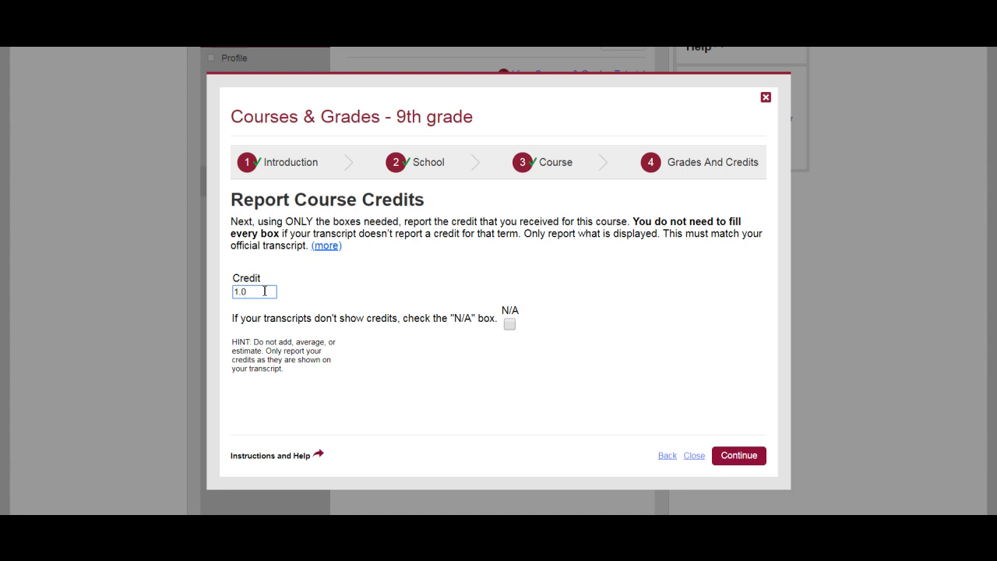
{"action": "left_click", "coordinate": [363, 288]}
{"action": "left_click", "coordinate": [740, 455]}
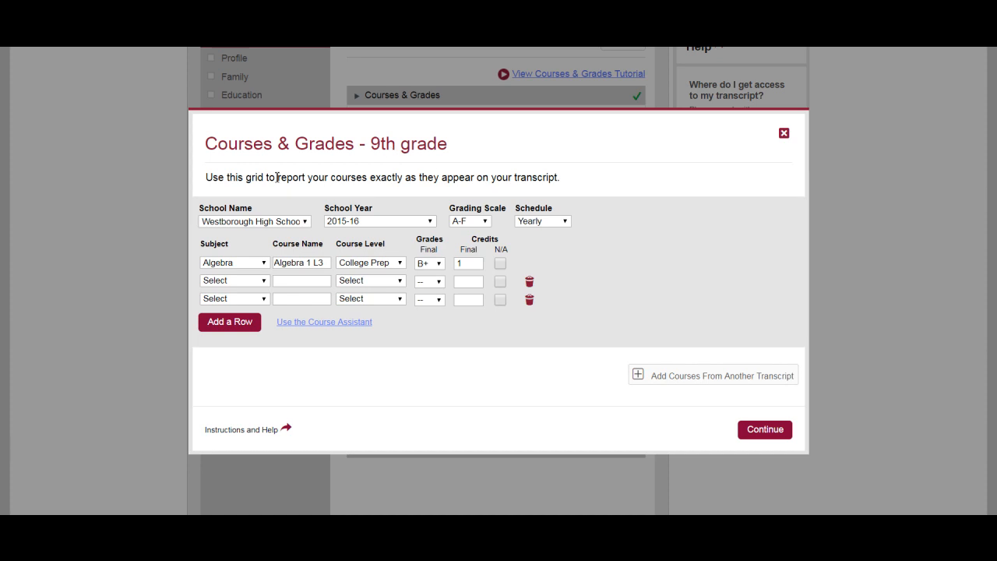
- Fill the second course row with subject Biology, course name "Biology L3", level College Prep, final grade B- and its credit
{"action": "left_click", "coordinate": [266, 282]}
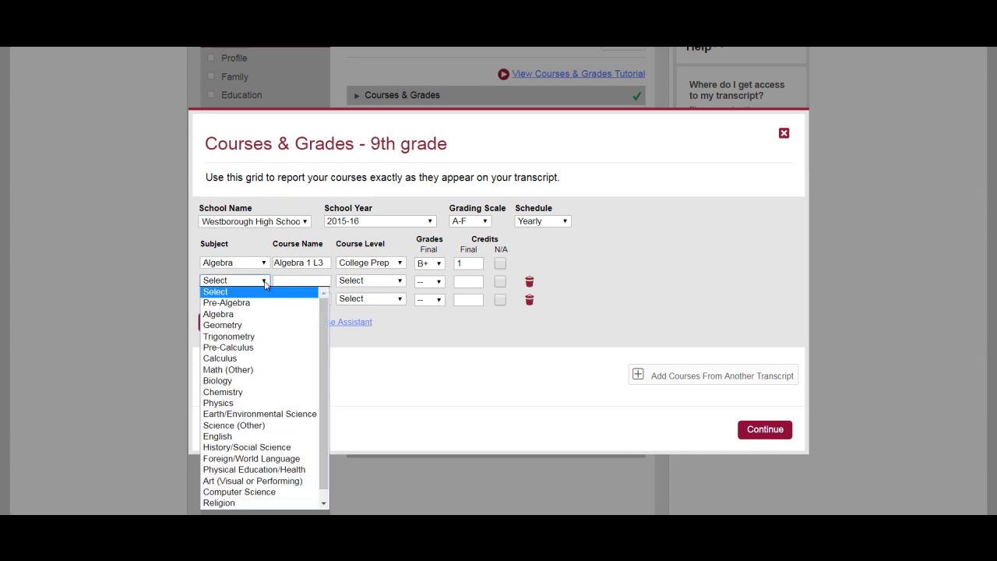
{"action": "left_click", "coordinate": [247, 382]}
{"action": "left_click", "coordinate": [285, 282]}
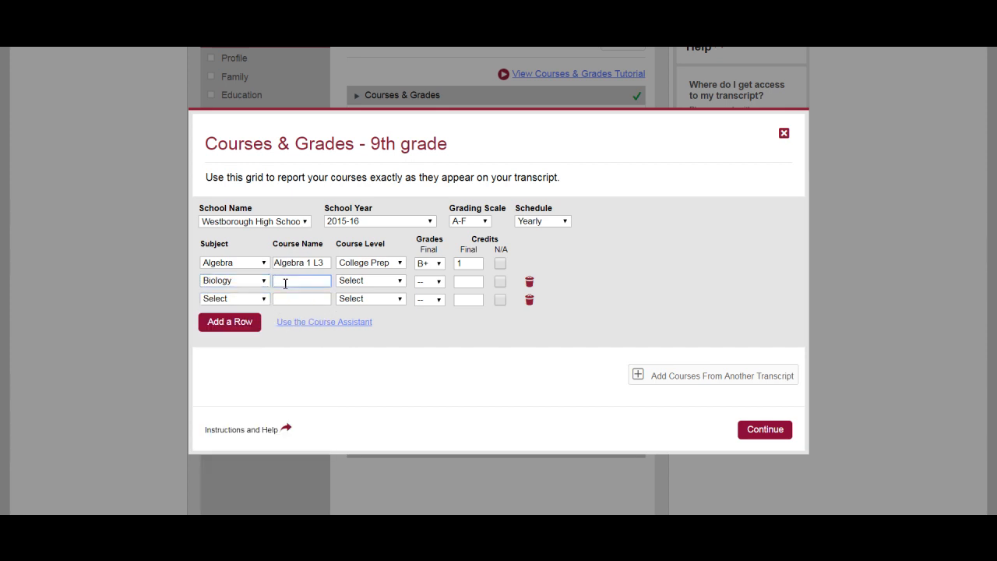
{"action": "type", "text": "Biology L3"}
{"action": "left_click", "coordinate": [382, 282]}
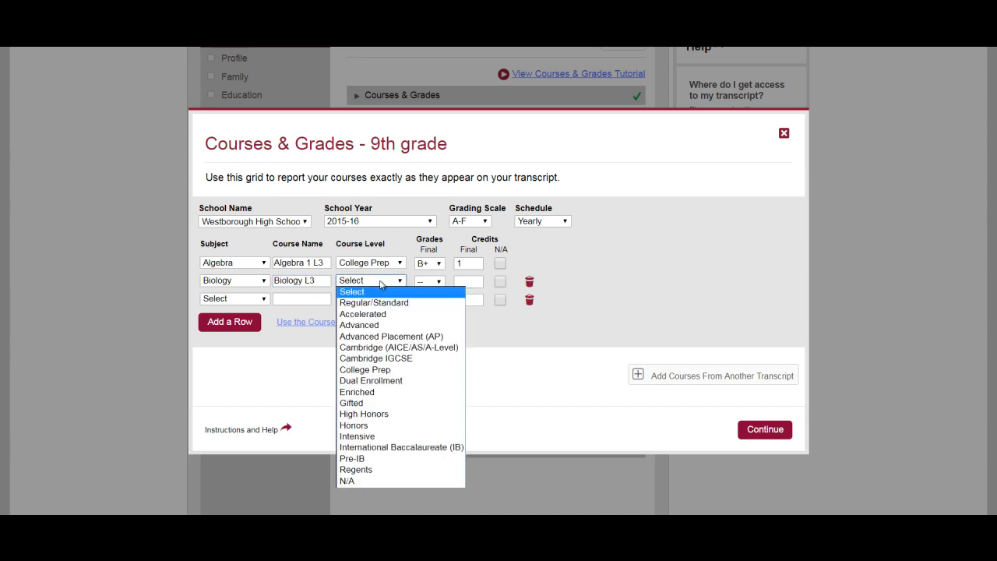
{"action": "left_click", "coordinate": [390, 371]}
{"action": "left_click", "coordinate": [438, 282]}
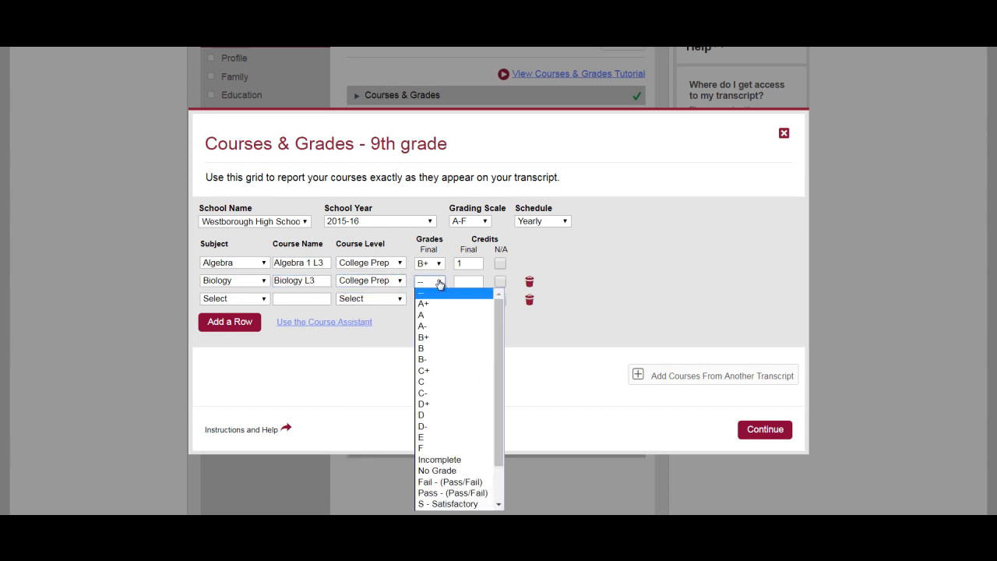
{"action": "left_click", "coordinate": [439, 360]}
{"action": "left_click", "coordinate": [466, 282]}
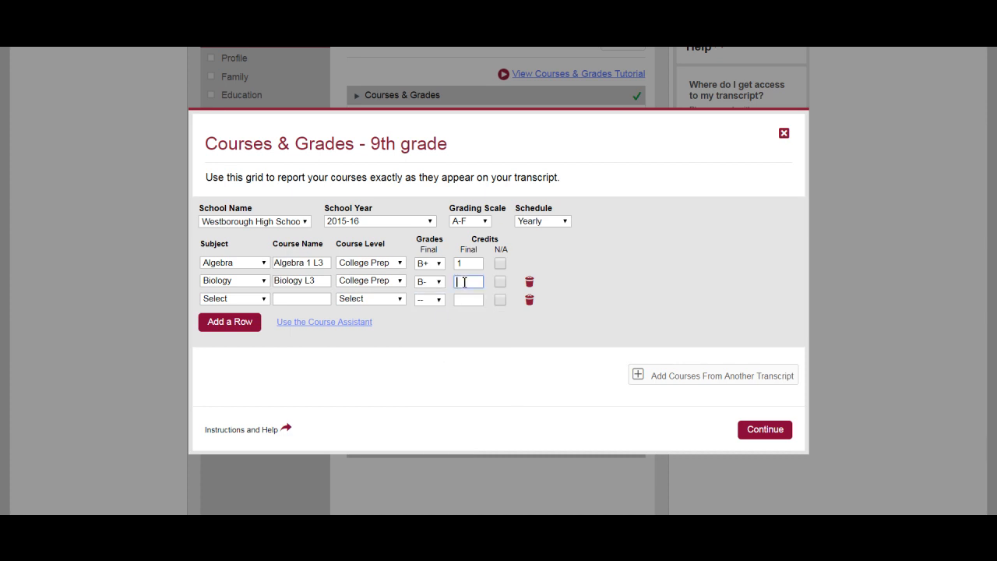
- Leave the third course row empty and submit the 9th grade course grid
{"action": "left_click", "coordinate": [263, 299]}
{"action": "left_click", "coordinate": [324, 365]}
{"action": "left_click", "coordinate": [761, 430]}
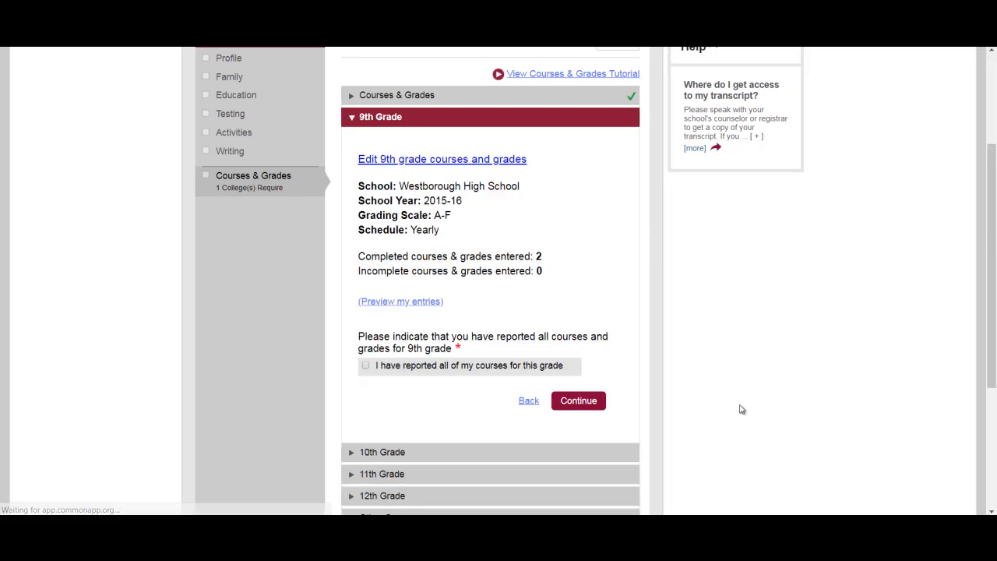
- Expand the 10th Grade section and start adding its courses and grades
{"action": "left_click", "coordinate": [435, 391]}
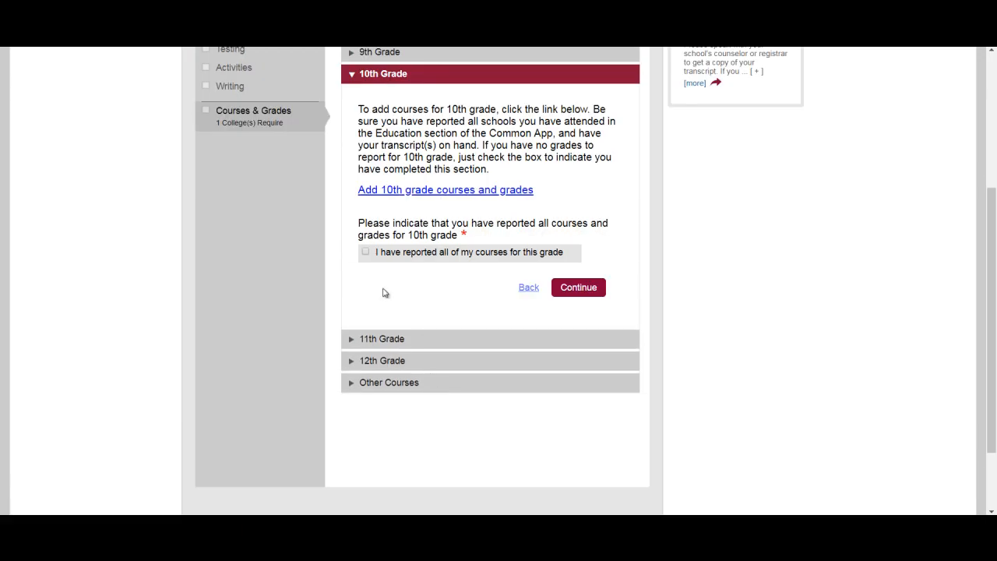
{"action": "left_click", "coordinate": [392, 191]}
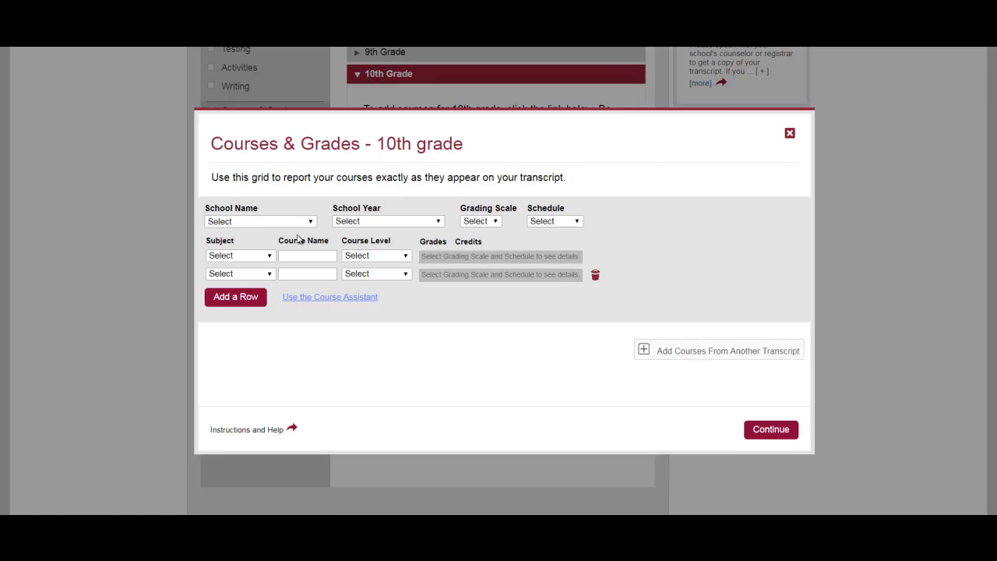